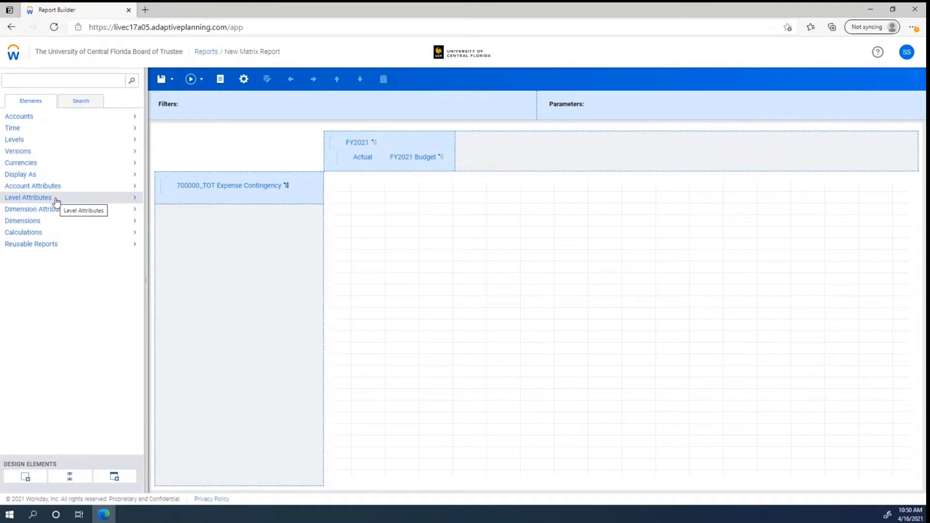
- Open the level attributes and examine the values under BE and under Fund_Code, including its Unrestricted funds
click(56, 202)
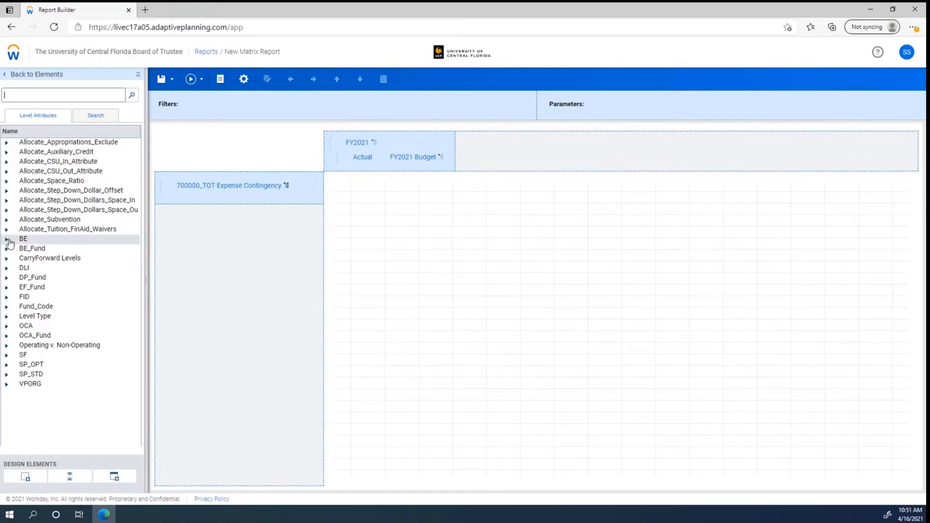
click(7, 238)
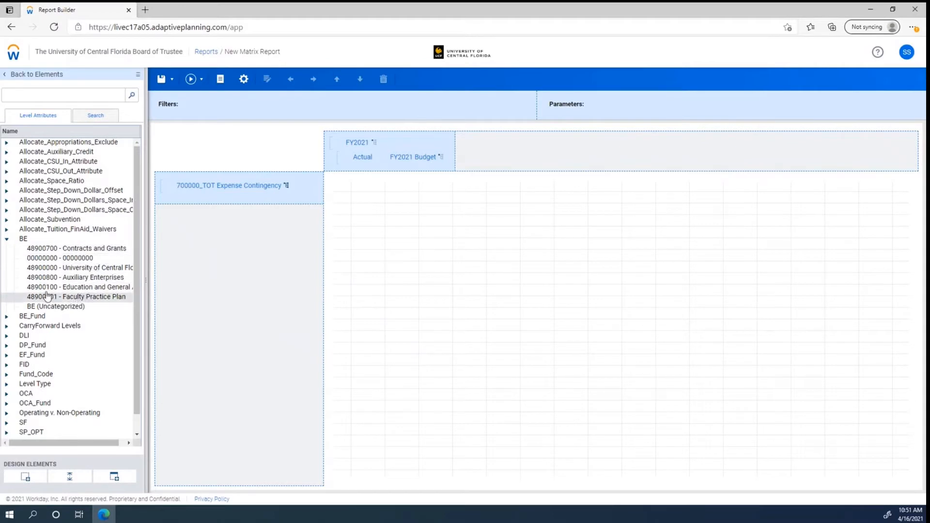
click(7, 239)
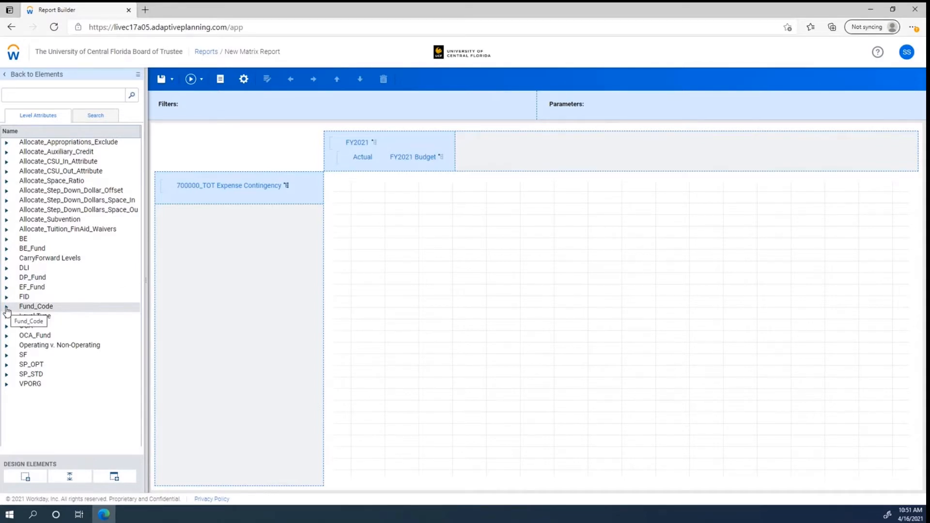
click(7, 308)
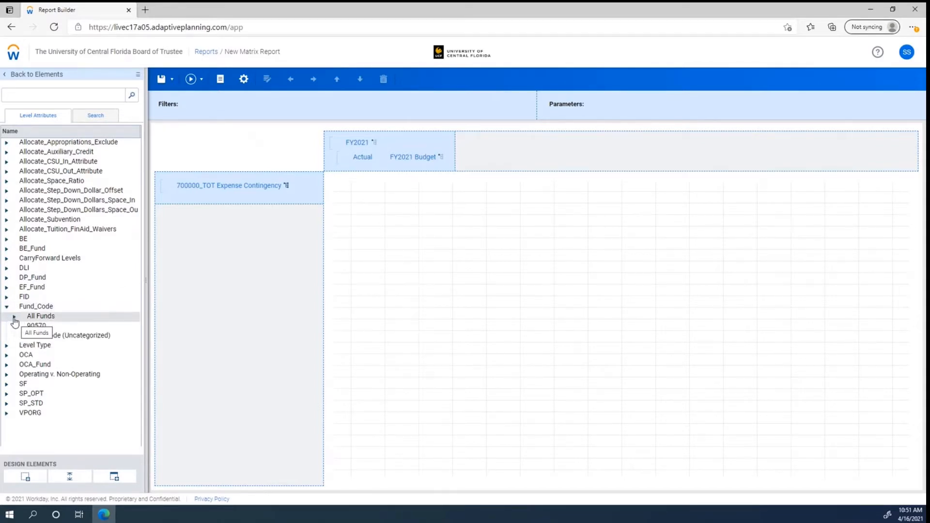
click(14, 317)
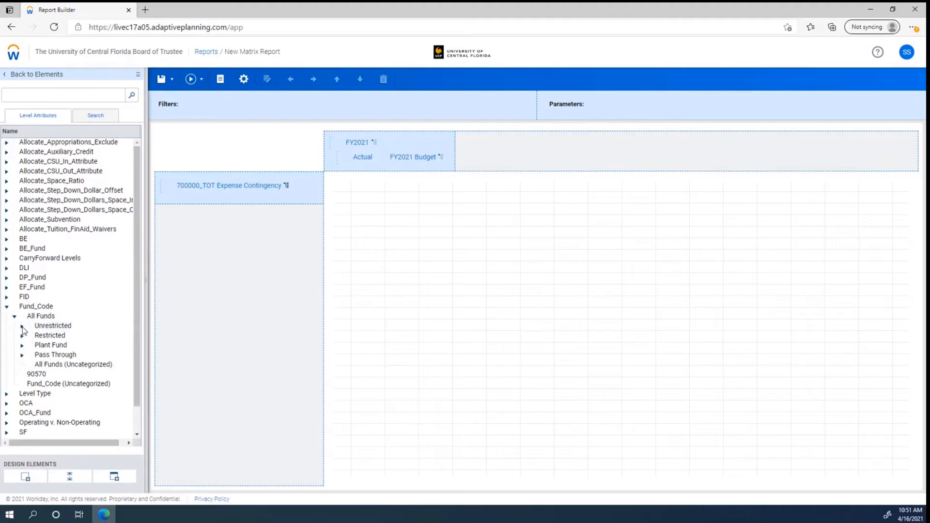
click(22, 327)
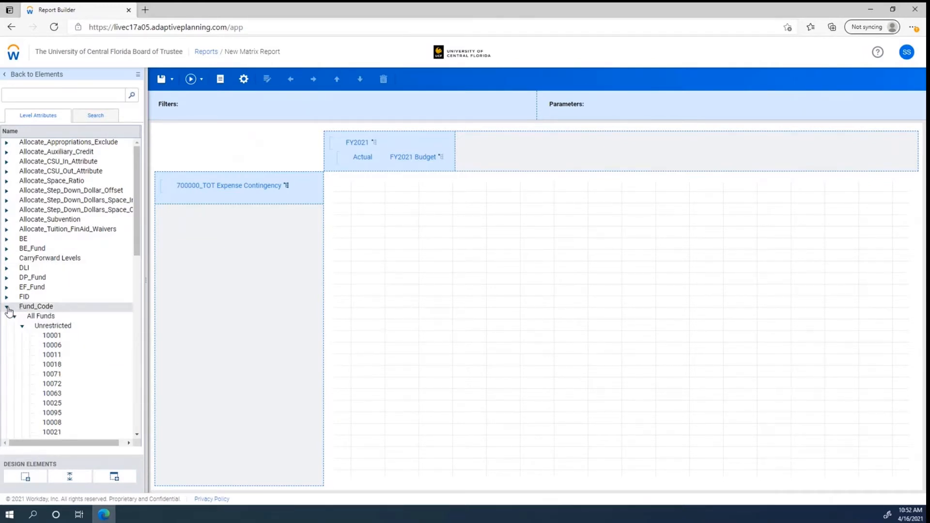
click(7, 307)
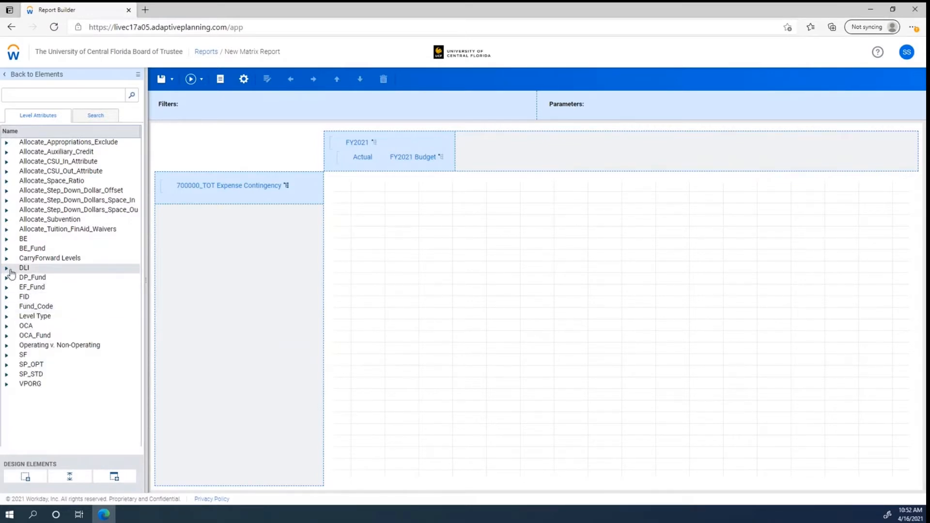
- Examine the list of values available under the DLI level attribute
click(6, 269)
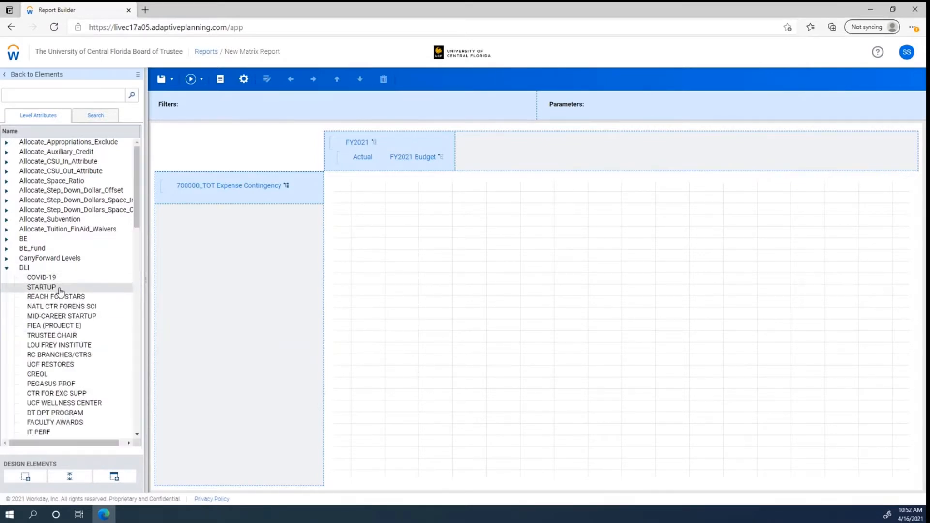
scroll(61, 288, down, 1)
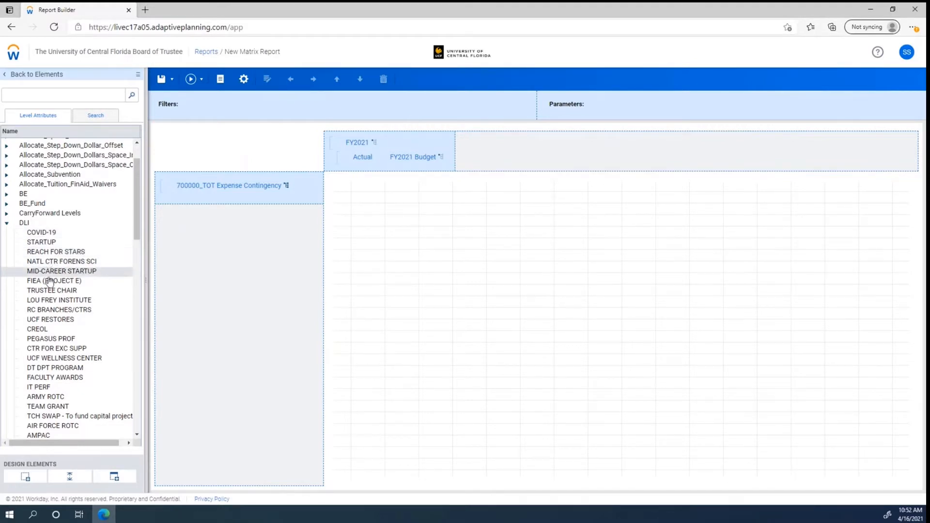
scroll(59, 310, down, 2)
scroll(59, 315, down, 4)
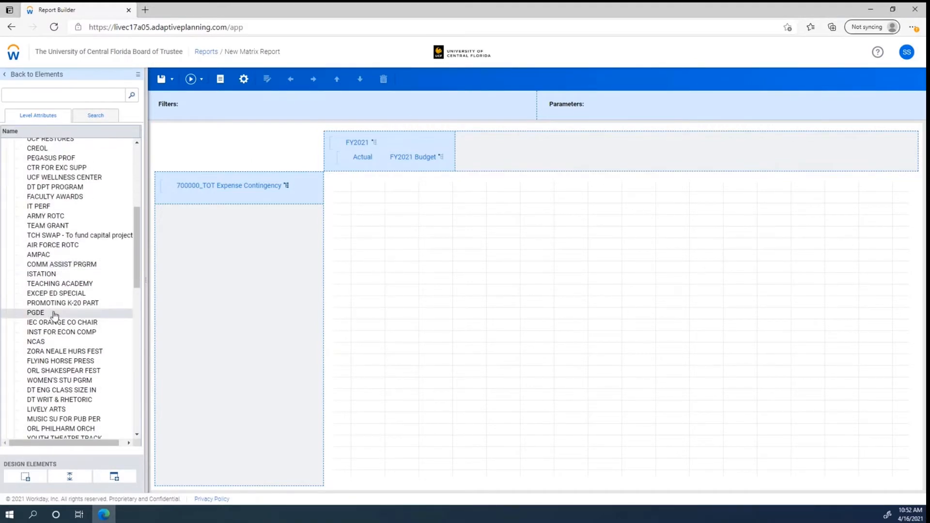
scroll(53, 314, down, 2)
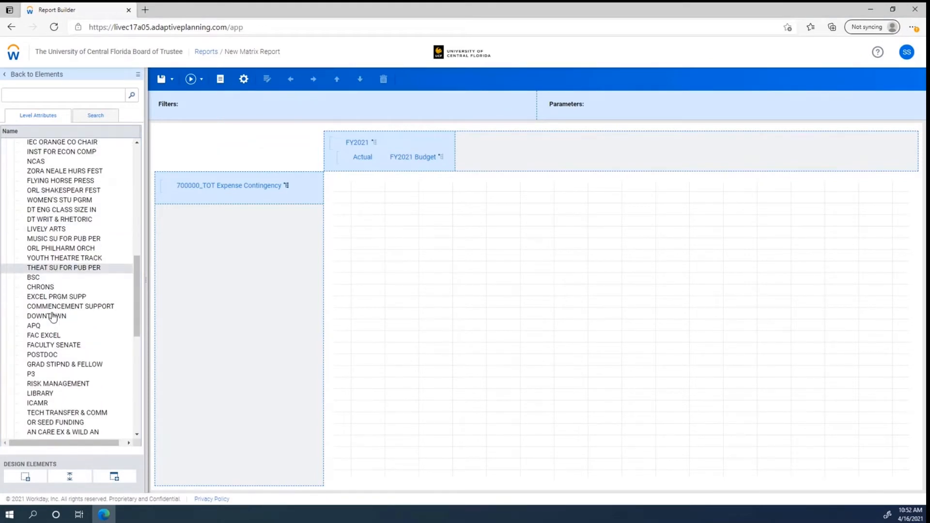
scroll(54, 318, up, 10)
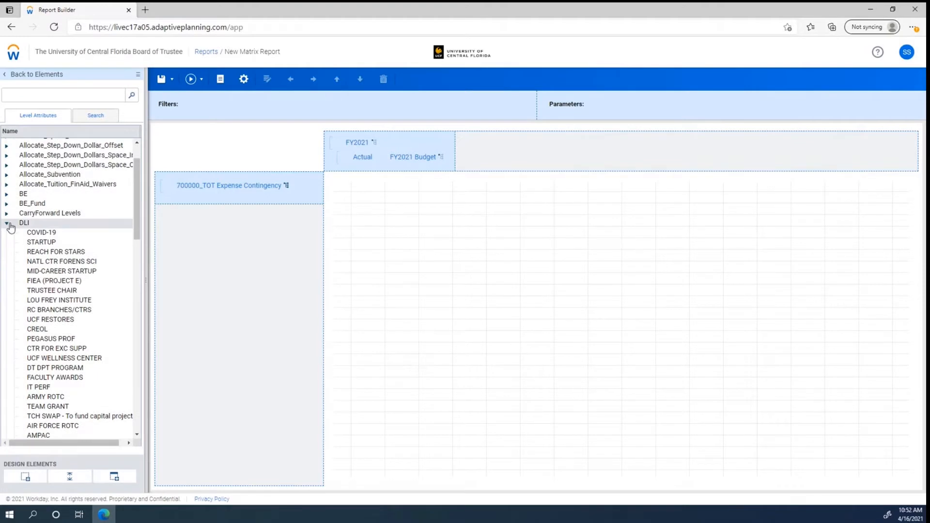
click(7, 223)
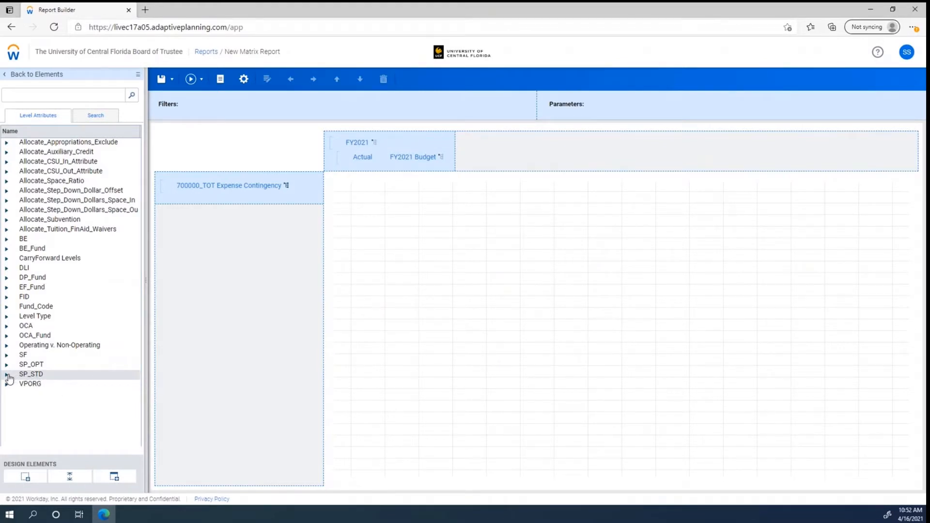
- Examine the full names of the values under the SP_STD and VPORG level attributes
click(7, 375)
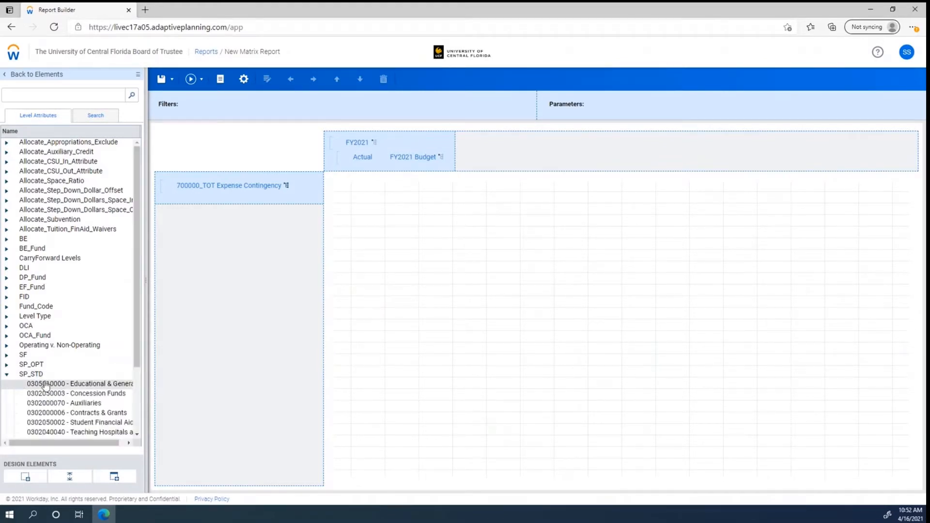
drag(147, 328, 247, 343)
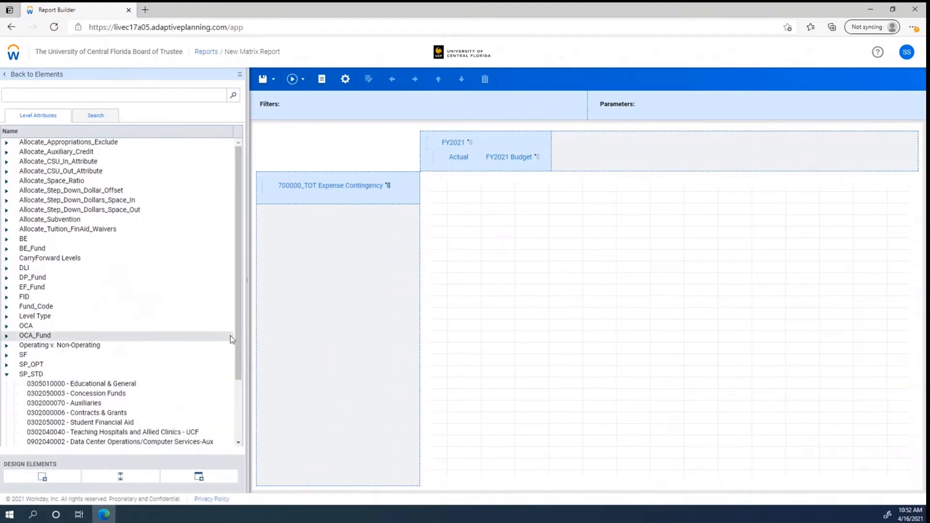
scroll(197, 355, down, 3)
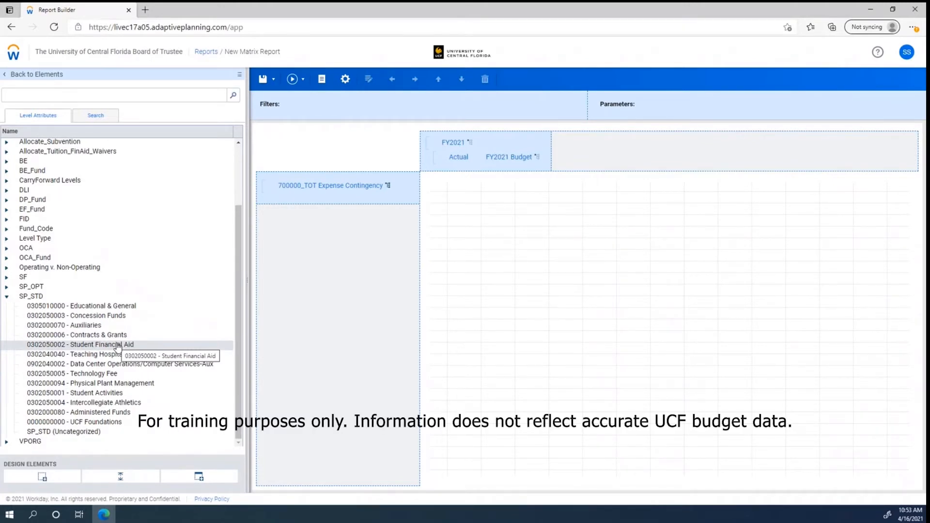
click(7, 296)
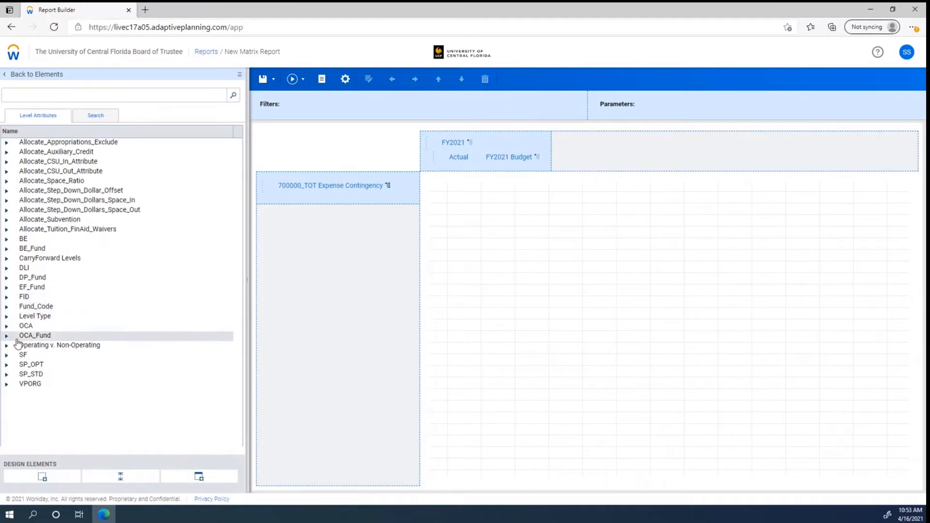
click(7, 385)
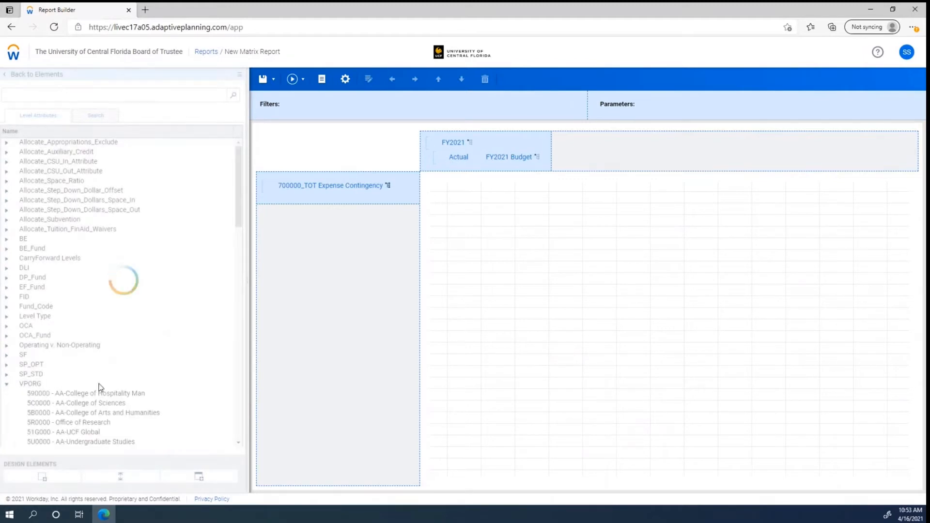
scroll(83, 382, down, 2)
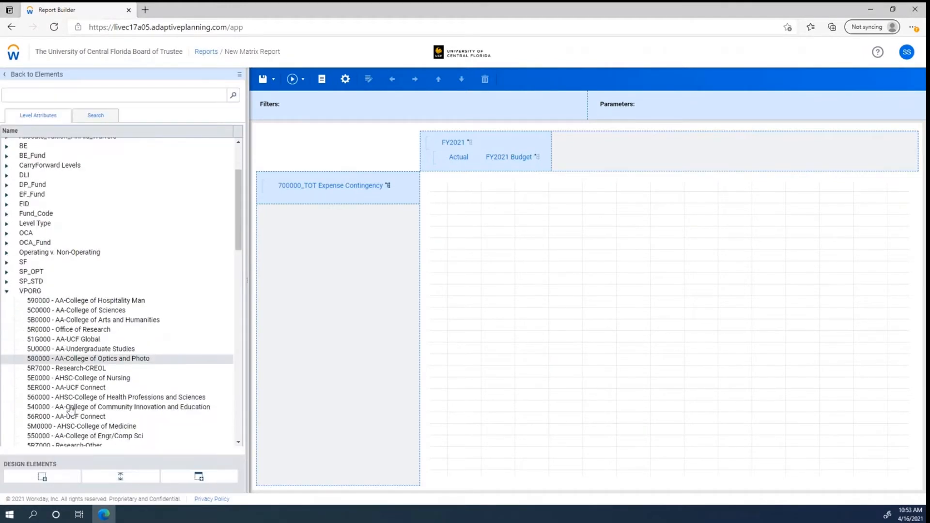
click(7, 292)
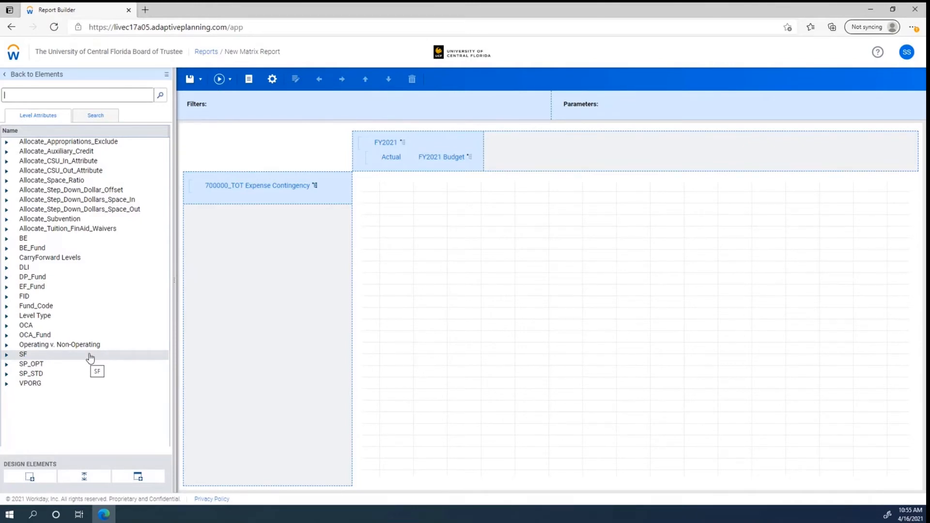
- Add the BE level attribute to the matrix report as a parameter
click(25, 240)
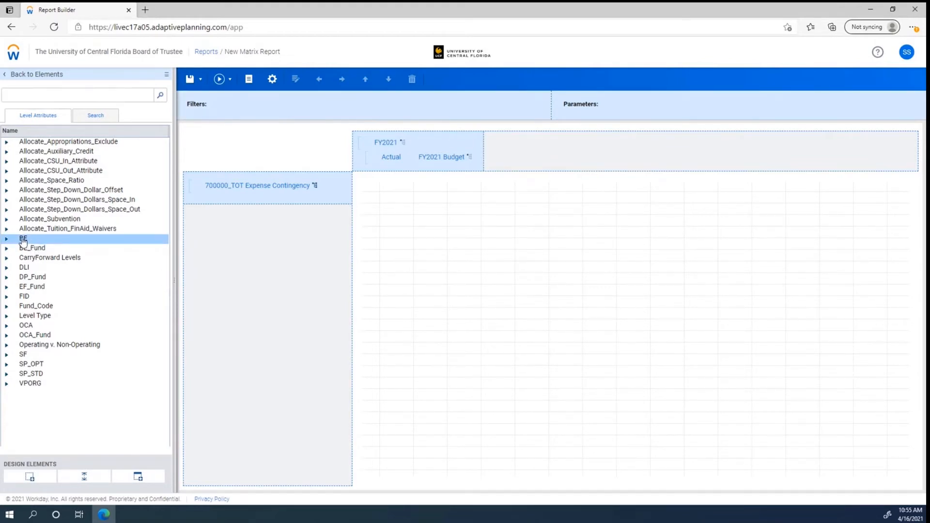
click(6, 239)
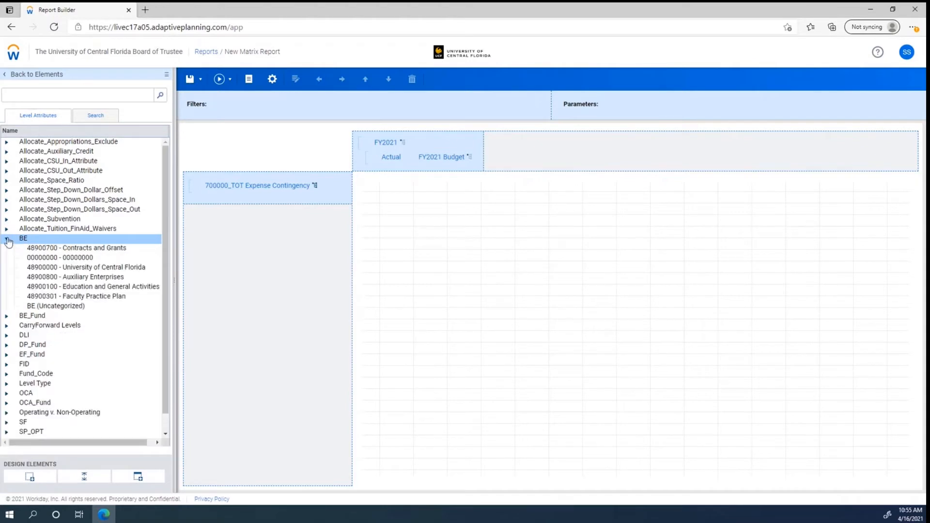
click(7, 239)
drag(24, 240, 224, 108)
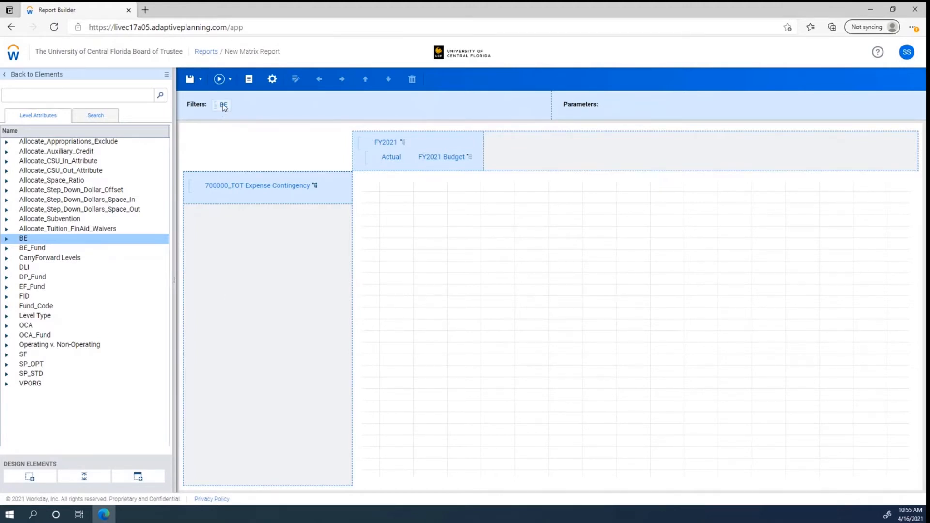
drag(225, 106, 618, 109)
drag(51, 238, 669, 103)
mouse_move(233, 109)
- Add the CarryForward Levels attribute to the matrix report as a parameter
click(7, 260)
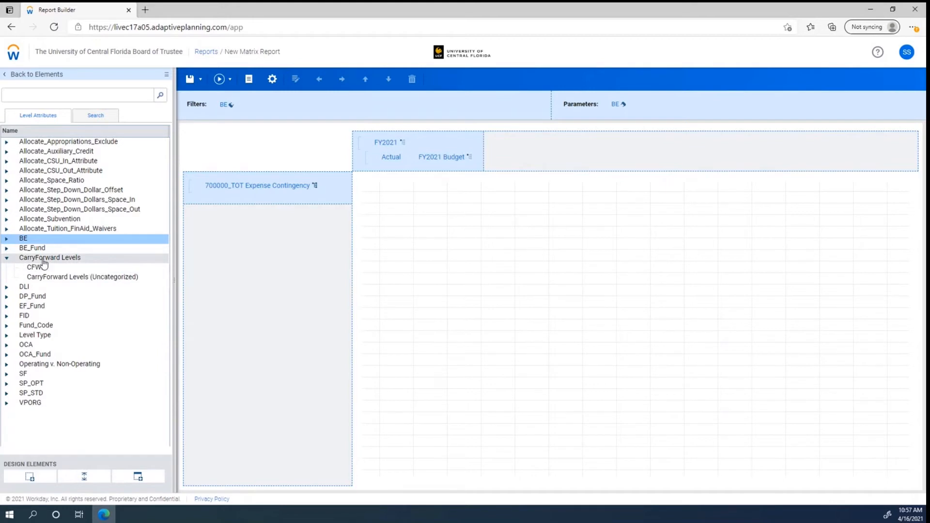
drag(44, 259, 635, 112)
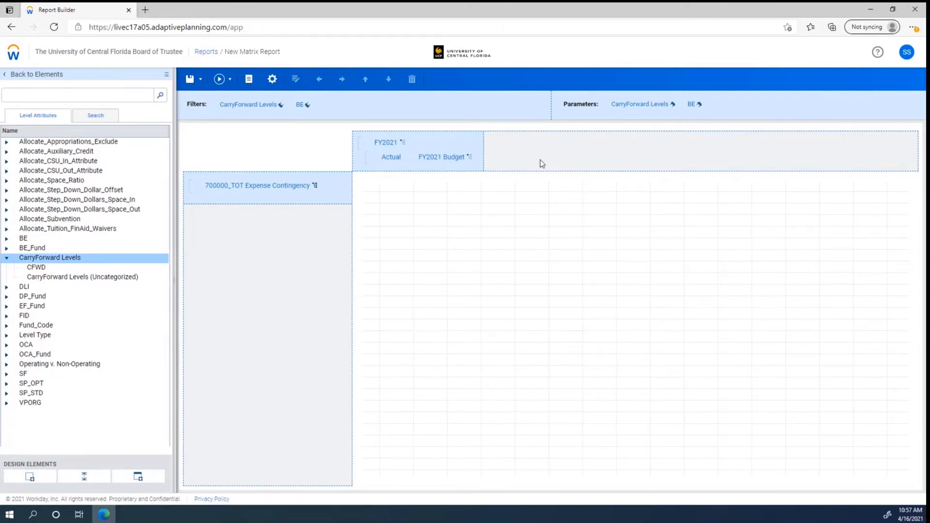
- Run the report and examine the choices offered by its BE and CarryForward Levels parameters
click(219, 81)
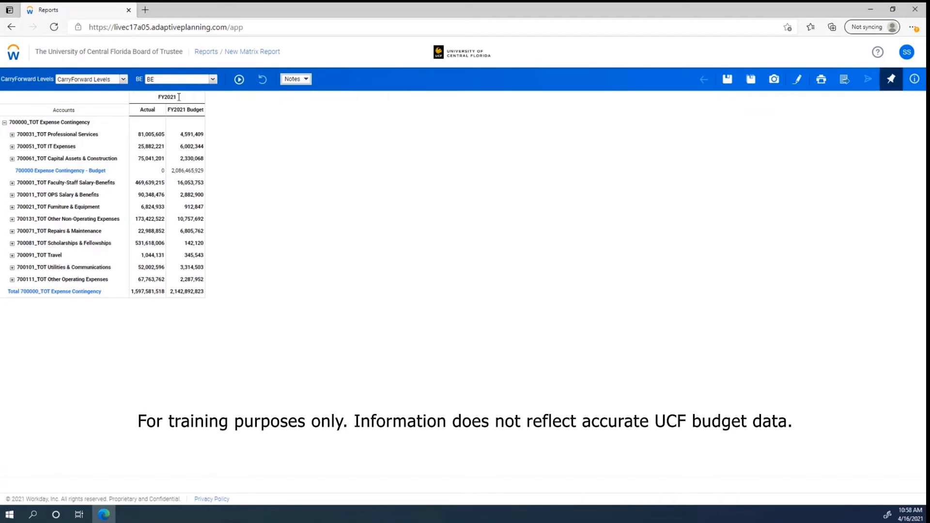
click(213, 80)
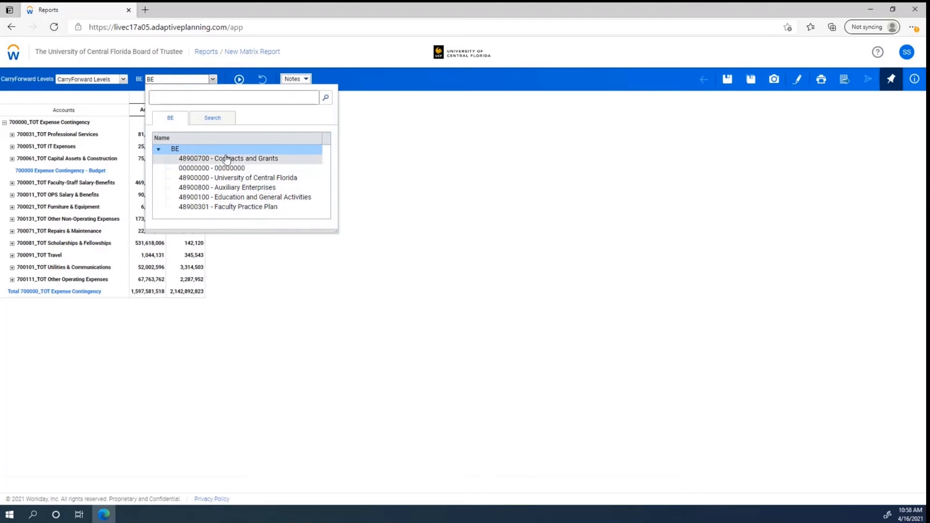
click(136, 83)
click(123, 80)
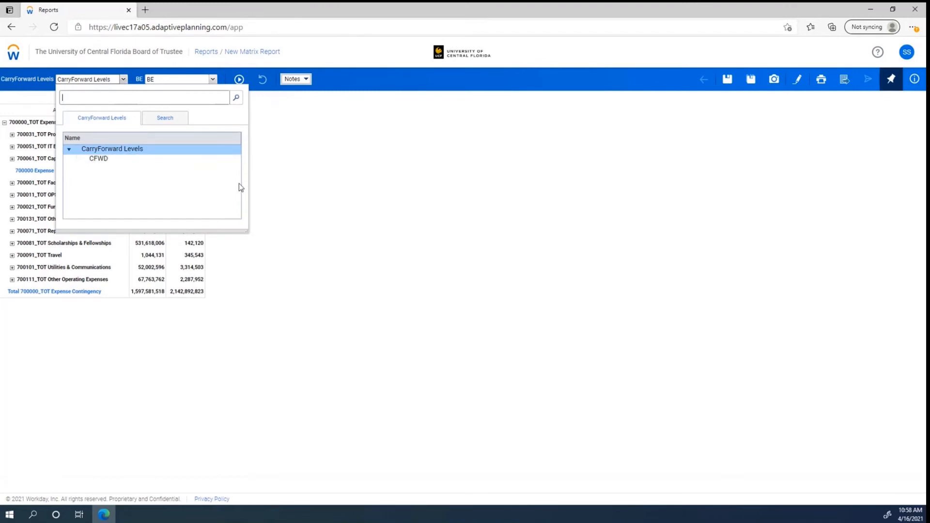
click(331, 167)
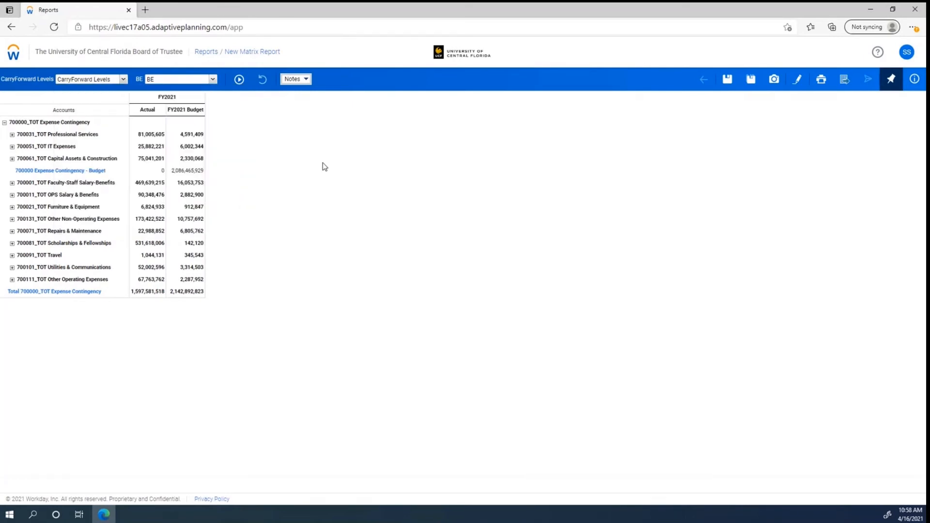
- Edit the report's CarryForward Levels parameter to include CarryForward Levels (Uncategorized) as a choice and make it the initial choice
click(796, 82)
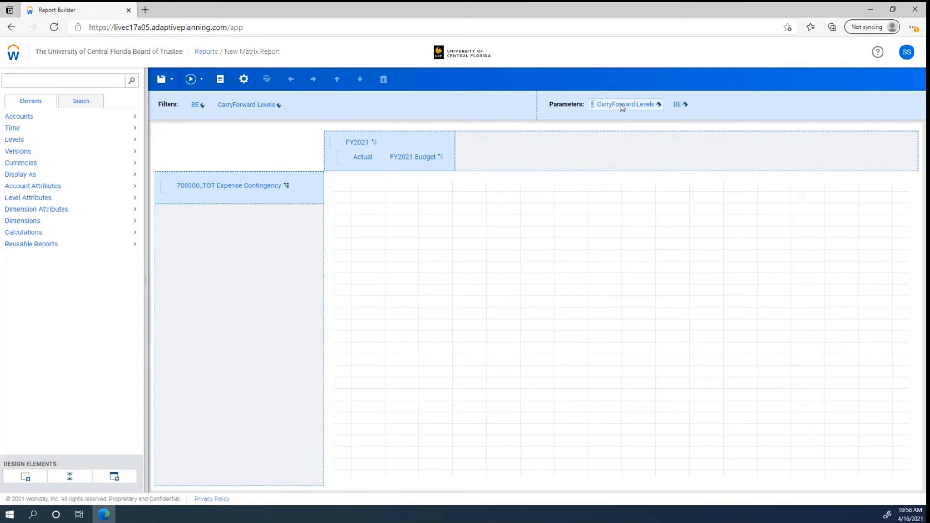
right_click(622, 107)
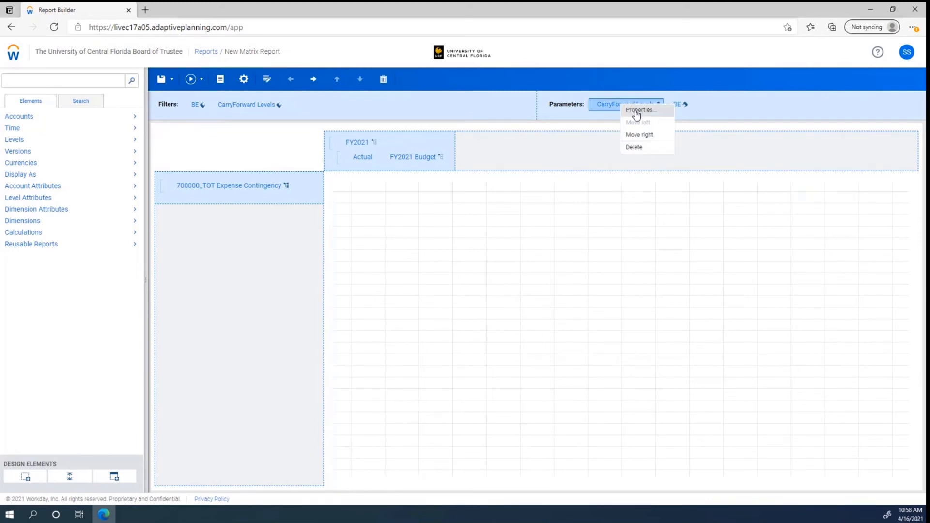
click(635, 111)
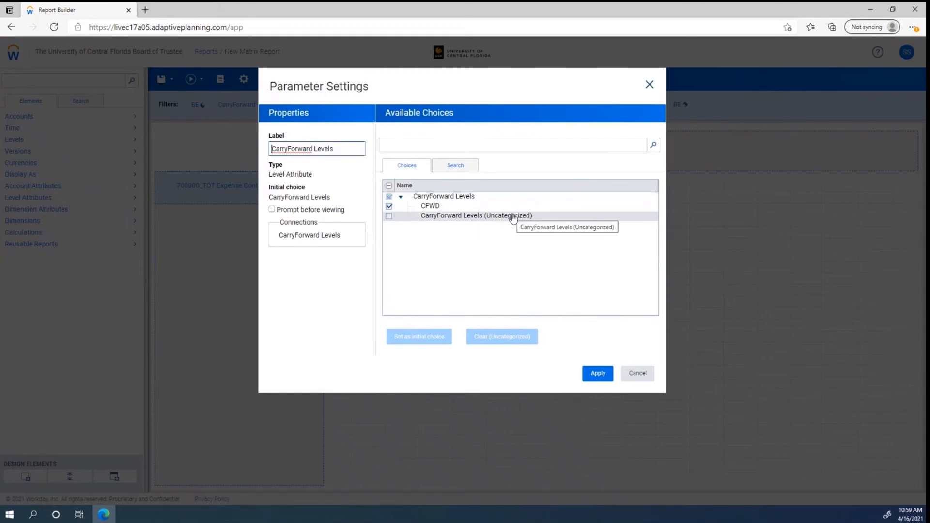
click(389, 217)
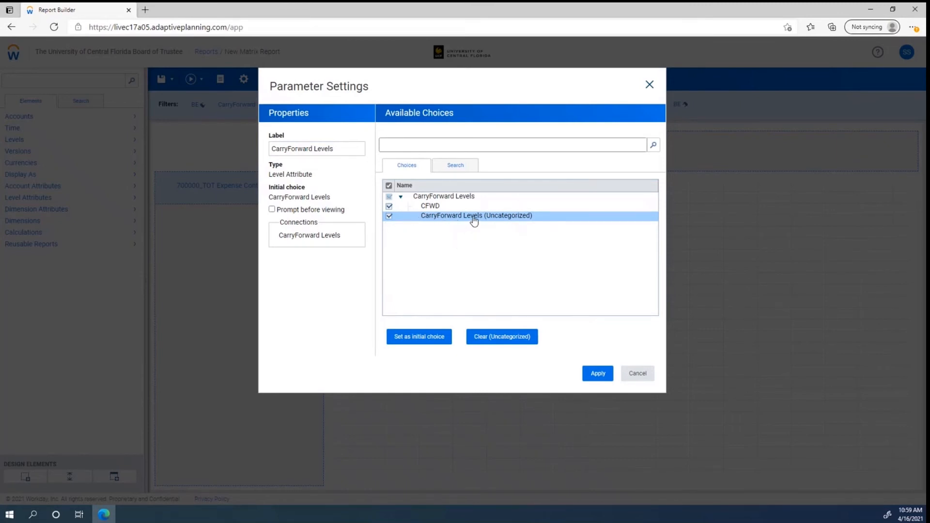
click(432, 342)
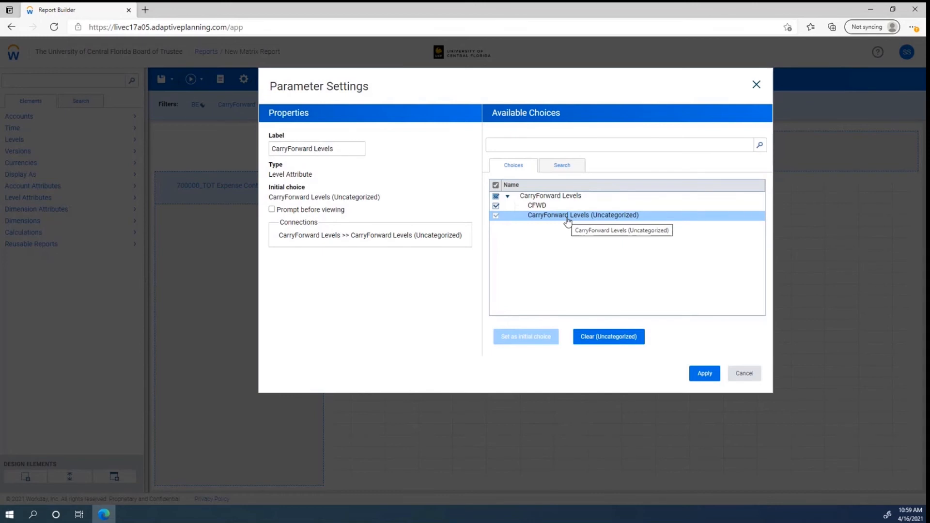
click(705, 374)
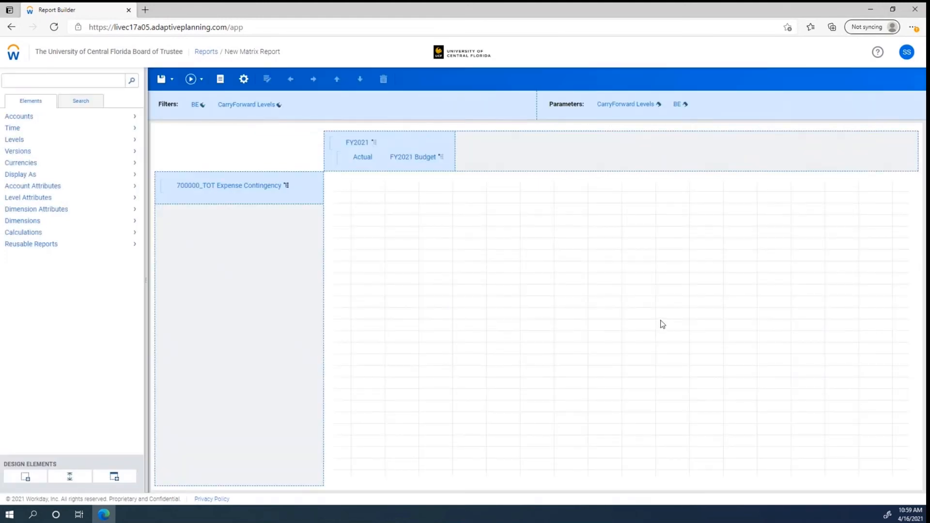
- Exclude 00000000 - 00000000, 48900000 - University of Central Florida and 48900301 - Faculty Practice Plan from the BE parameter's available choices
right_click(681, 105)
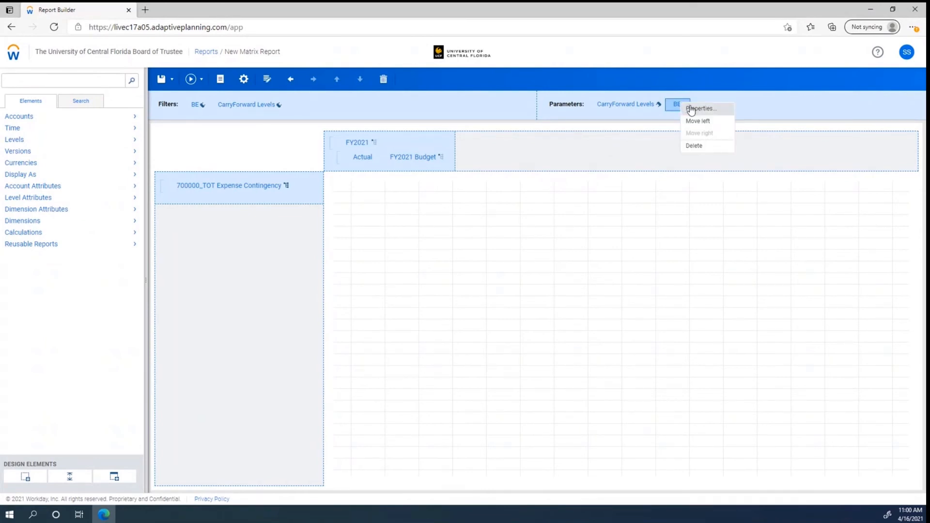
click(691, 110)
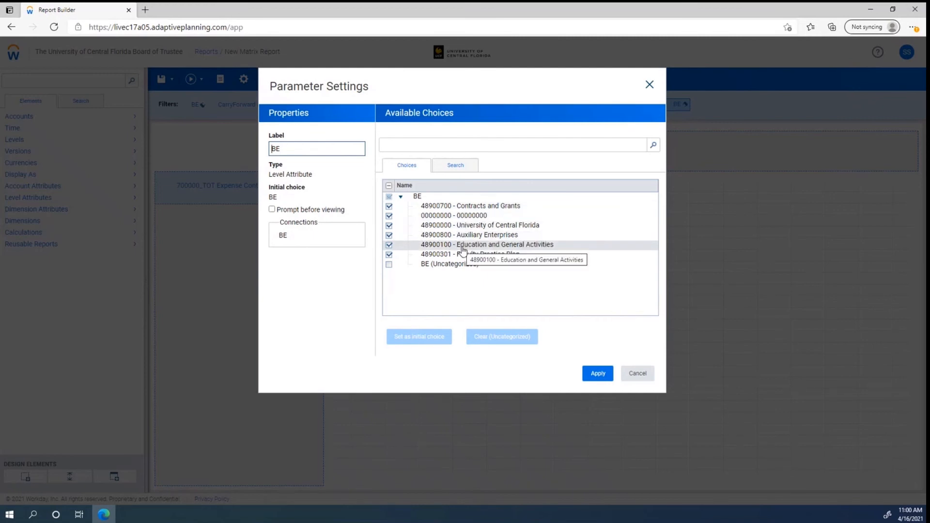
click(389, 216)
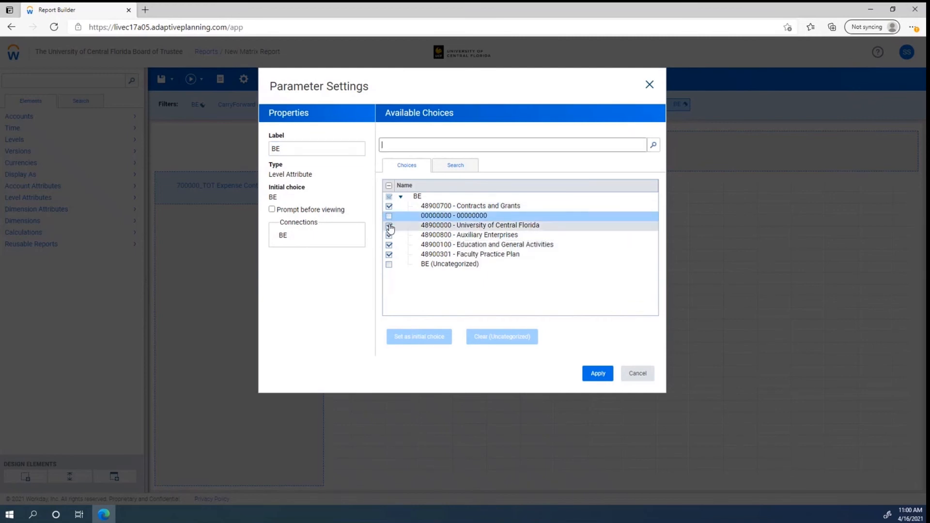
click(389, 227)
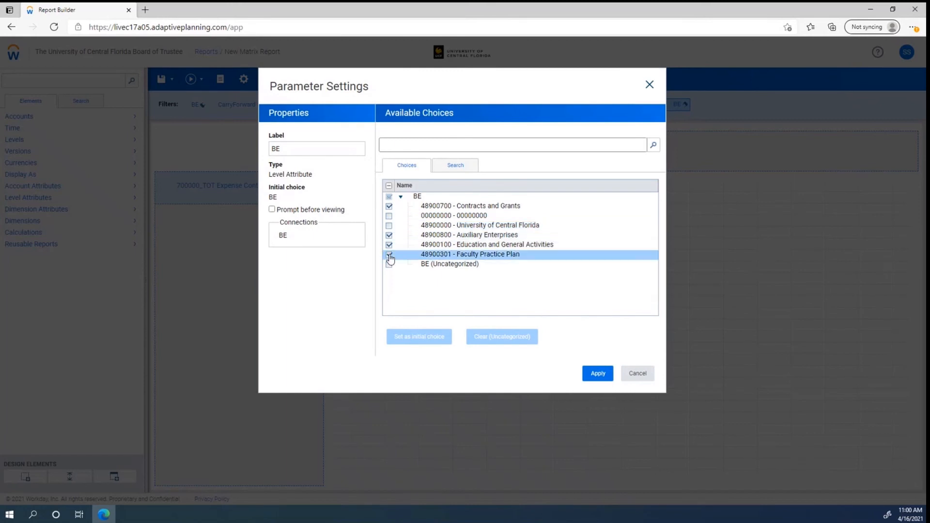
click(389, 254)
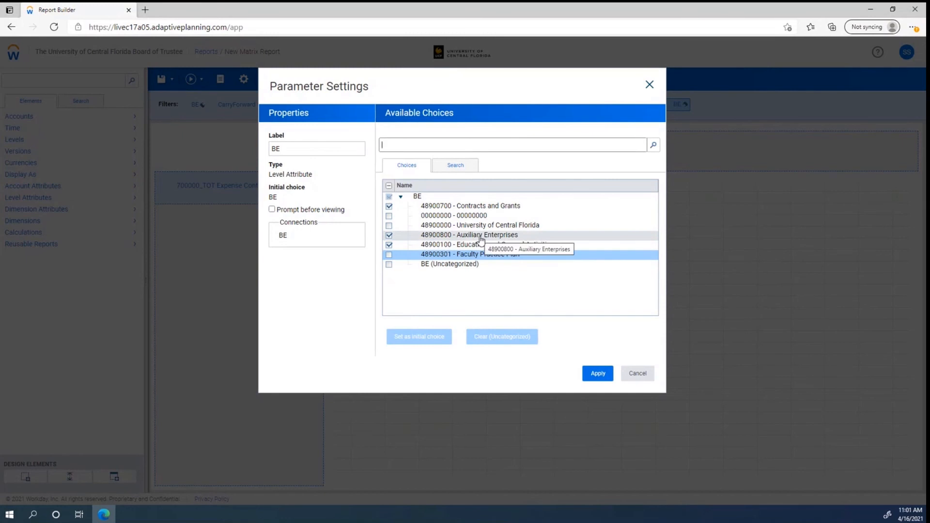
click(603, 377)
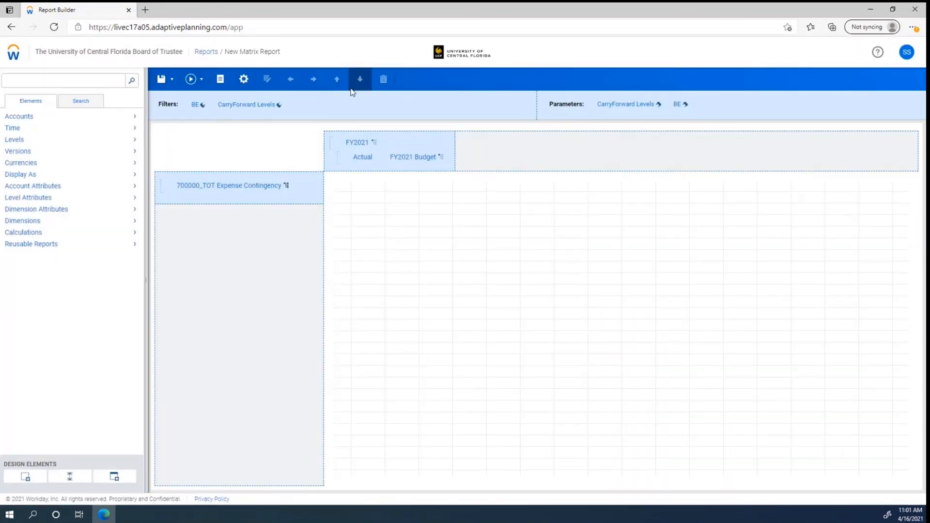
- Run the matrix report and check the choices offered by its CarryForward Levels parameter
click(192, 82)
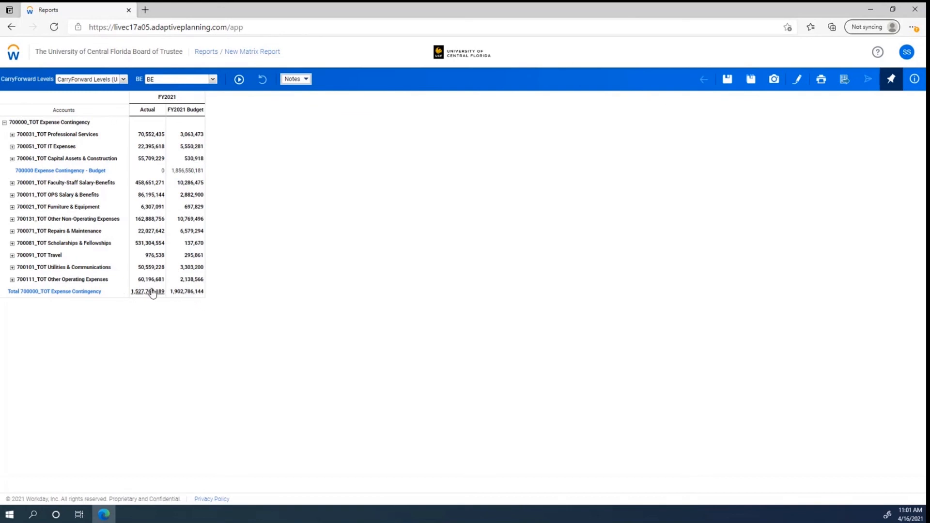
click(124, 81)
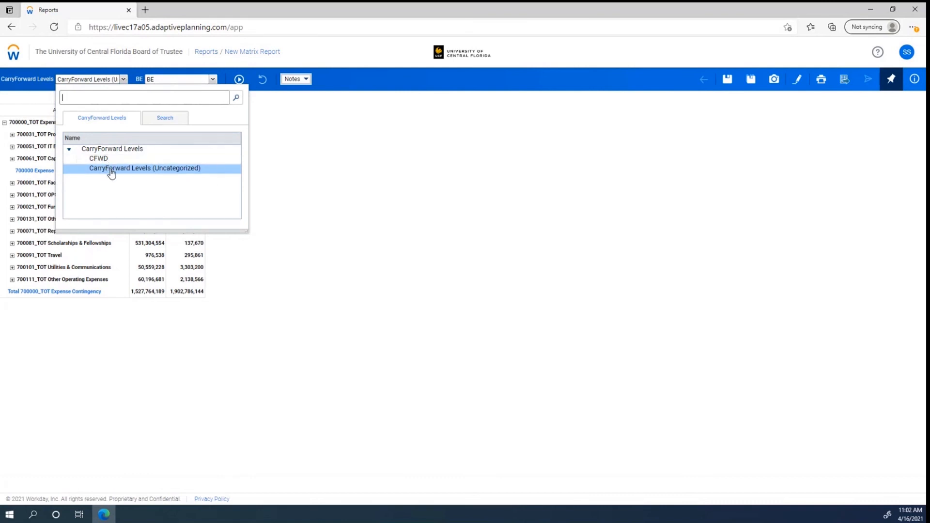
click(324, 202)
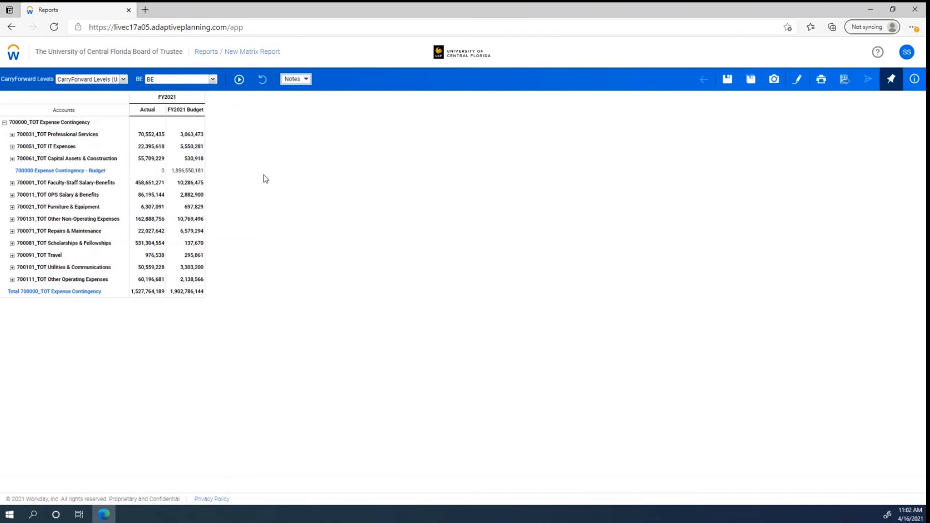
- Set the report's BE parameter to 48900100 - Education and General Activities and rerun the report
click(213, 80)
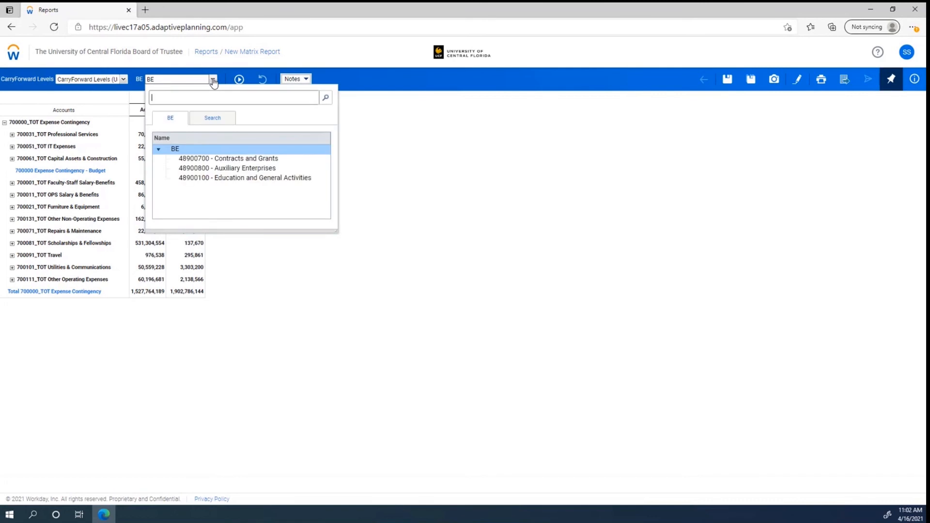
click(238, 178)
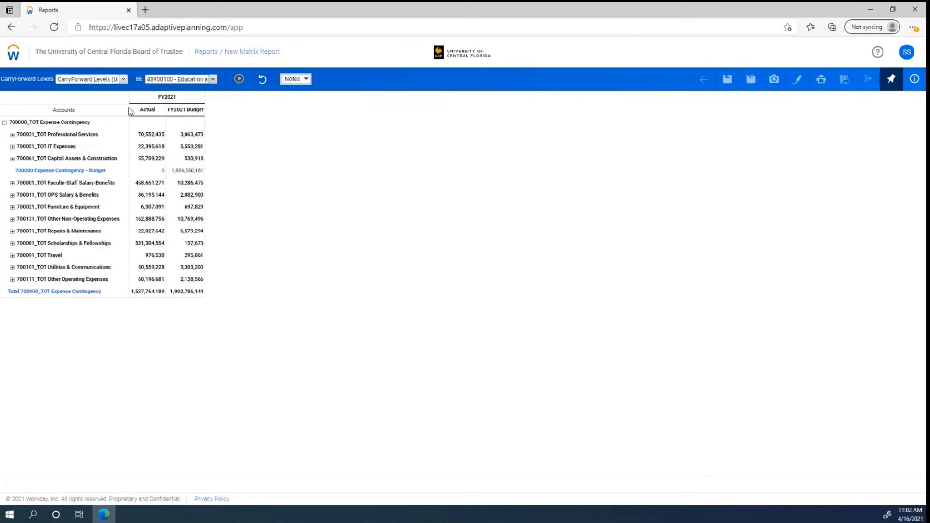
click(240, 85)
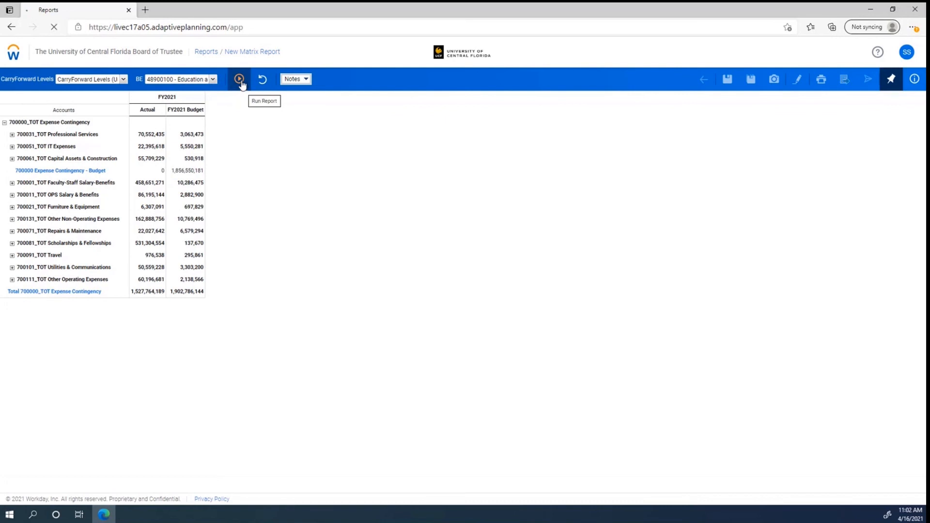